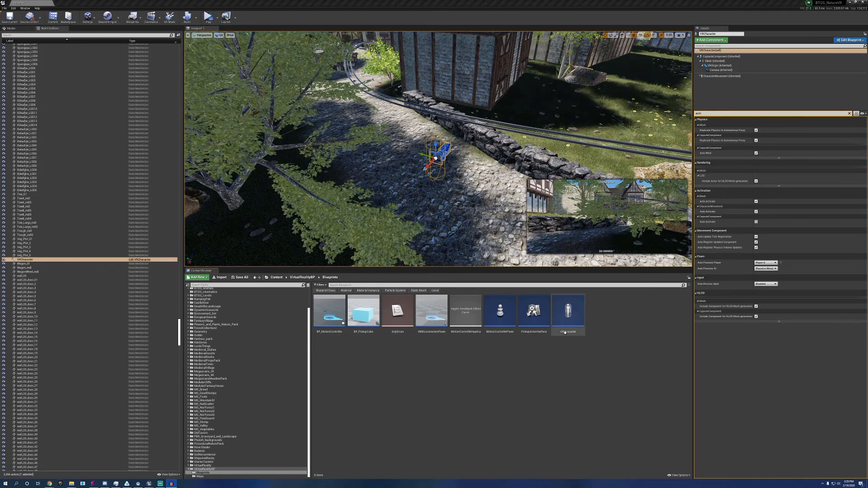
Step: Place a MotionControllerPawn on the cobblestone path near the VRCharacter
mouse_move(505, 315)
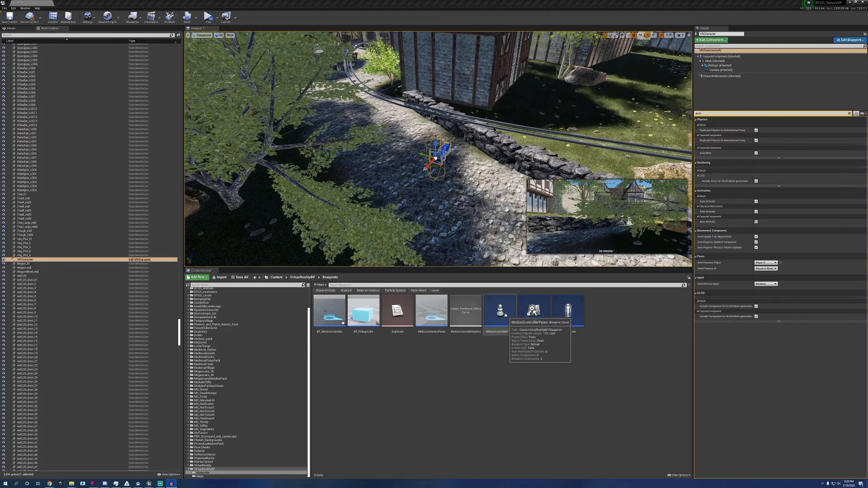
left_click_drag(505, 315, 499, 175)
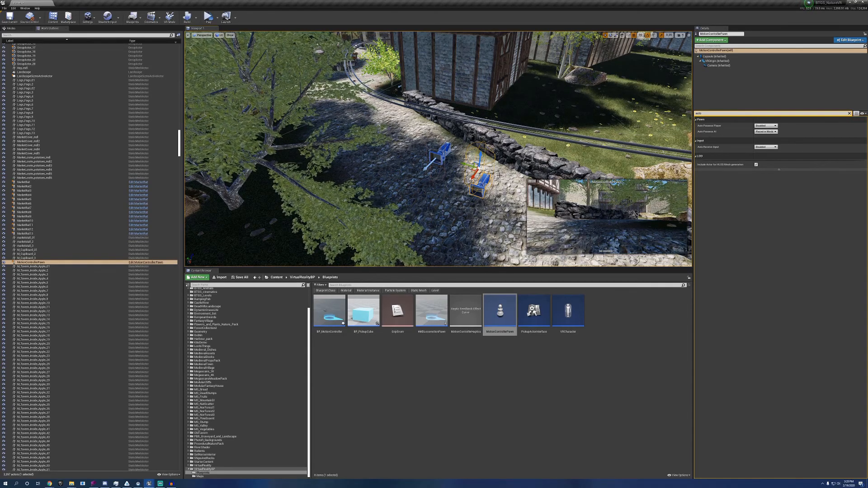
Step: Open the MotionControllerPawn blueprint and examine how its event graph spawns and attaches both motion controllers
double_click(500, 314)
scroll(348, 262, "up", 4)
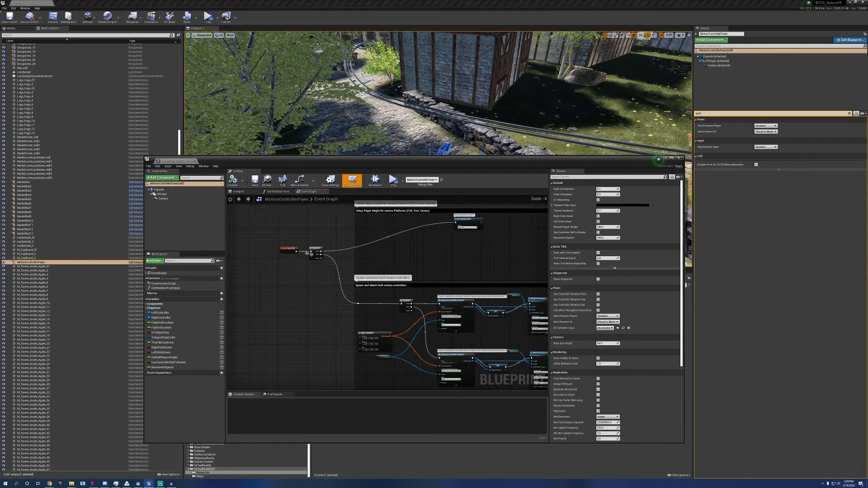
right_click_drag(470, 289, 444, 203)
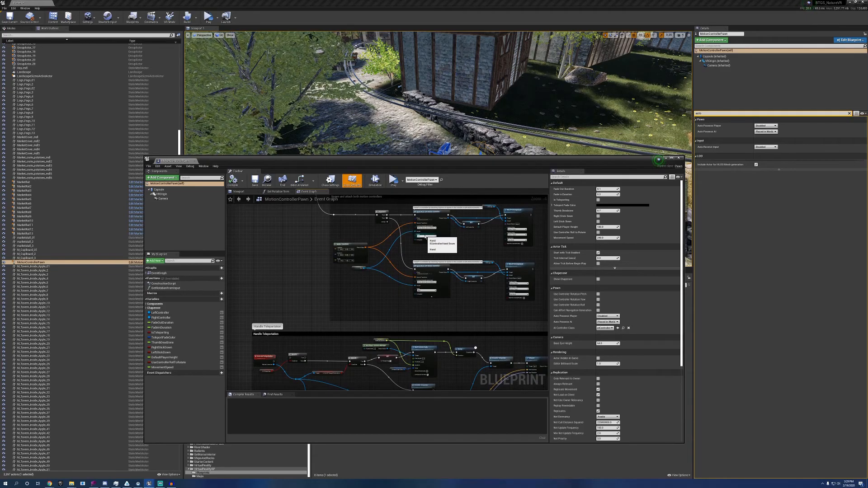
scroll(429, 271, "up", 2)
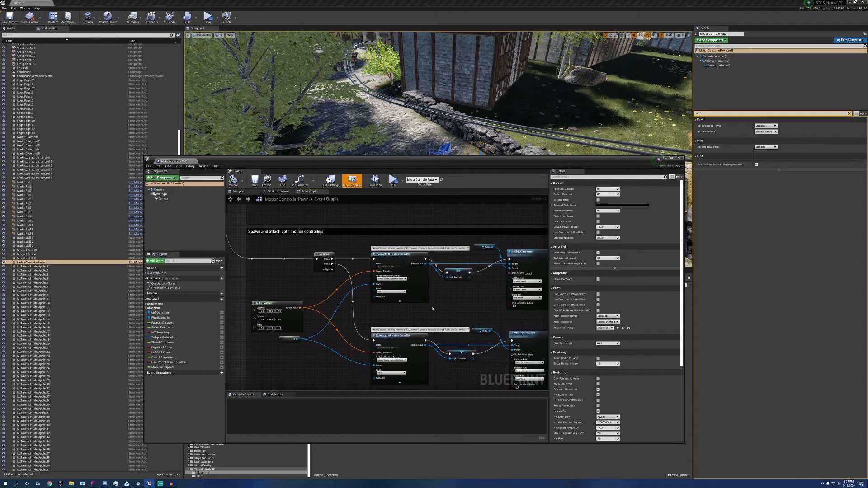
right_click_drag(432, 309, 393, 284)
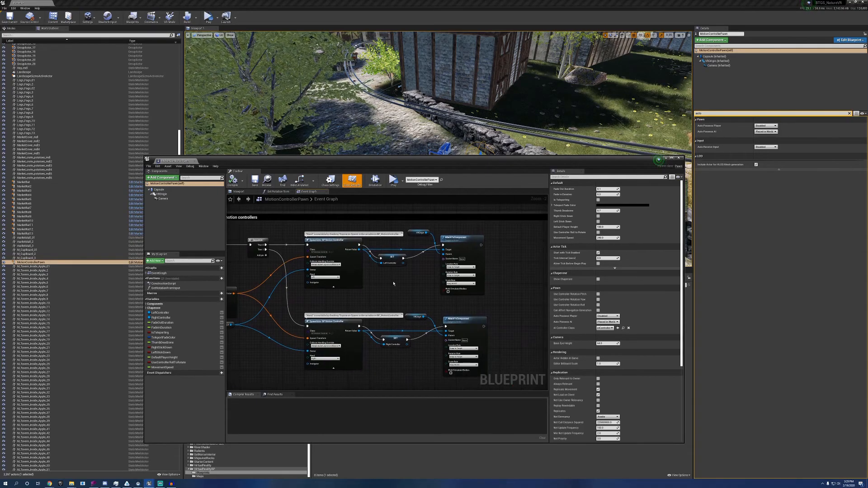
scroll(393, 284, "down", 3)
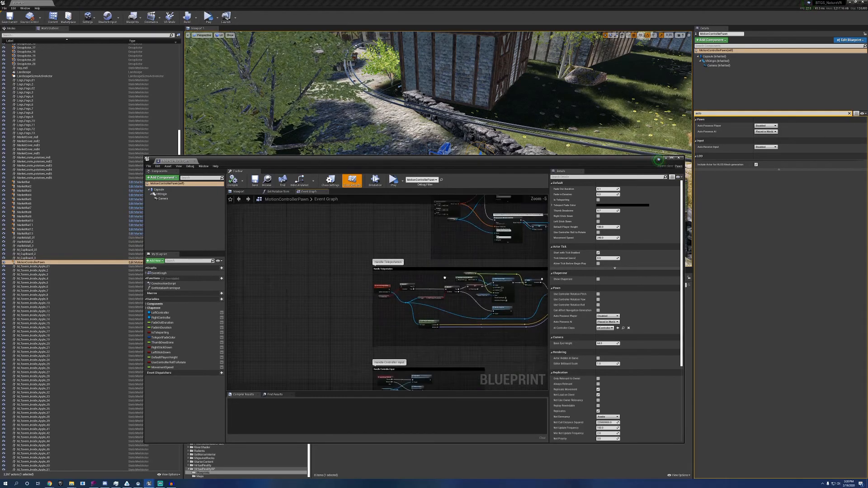
Step: Examine the pawn's teleportation handling, controller grab input and teleport rotation sections, and close the blueprint
scroll(495, 273, "up", 3)
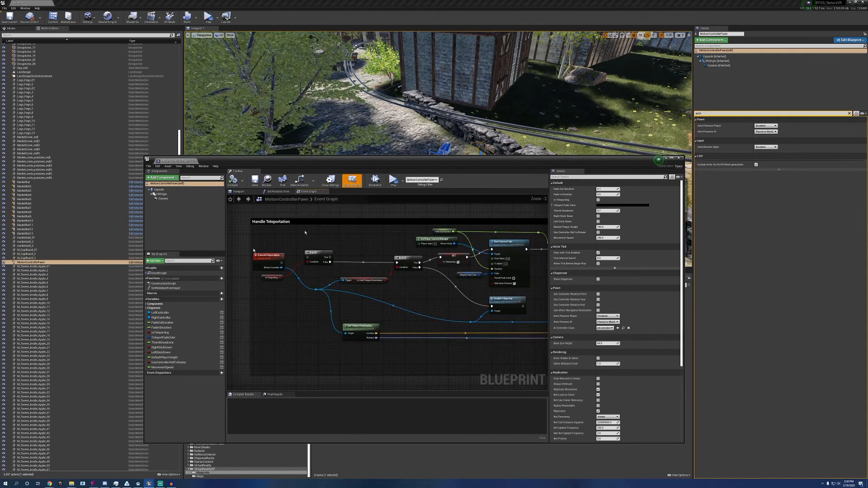
right_click_drag(424, 306, 388, 199)
scroll(461, 244, "down", 3)
right_click_drag(421, 278, 490, 232)
scroll(434, 265, "up", 4)
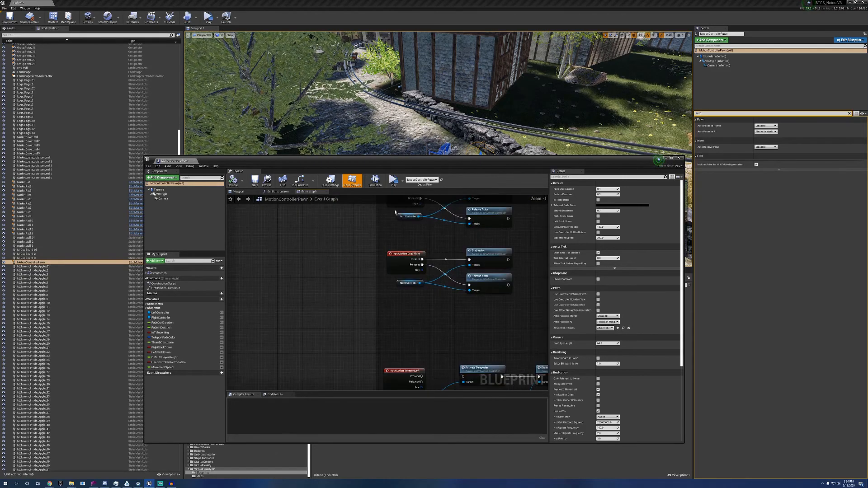
scroll(465, 278, "down", 4)
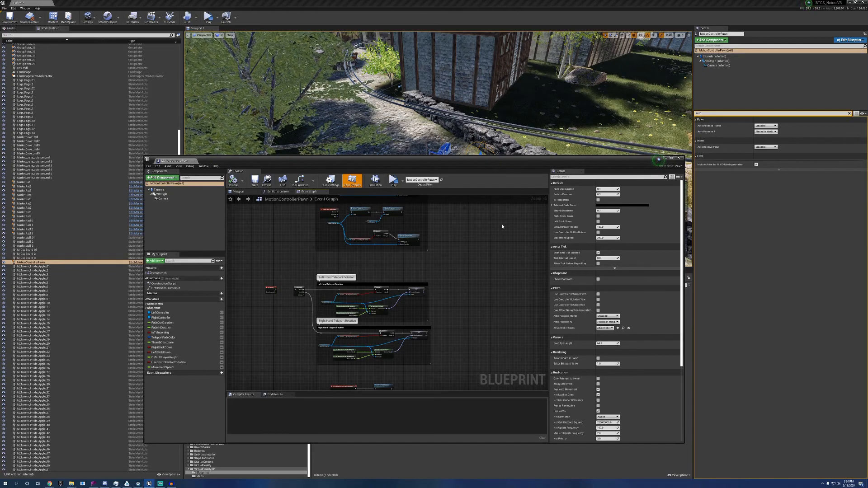
left_click(678, 158)
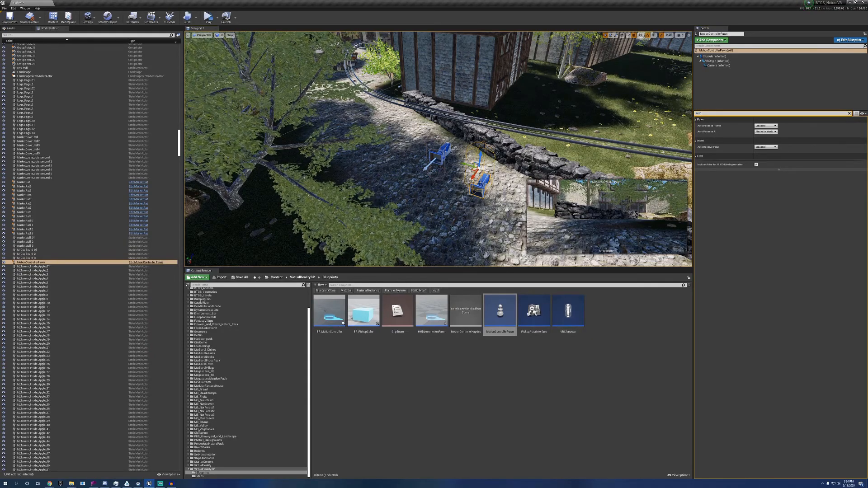
Step: Delete the placed MotionControllerPawn from the level and select the VRCharacter
key("Delete")
left_click(445, 151)
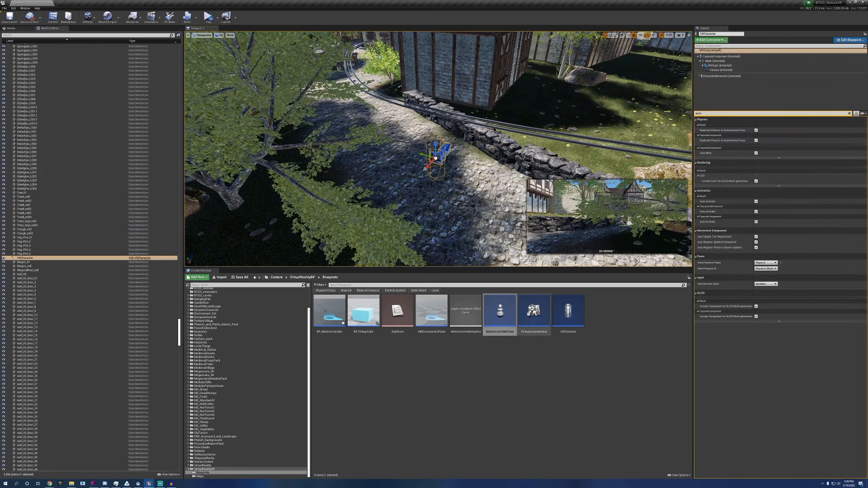
Step: Open the VRCharacter blueprint and examine its component preview and the Movement section of its event graph
left_click(569, 308)
double_click(569, 311)
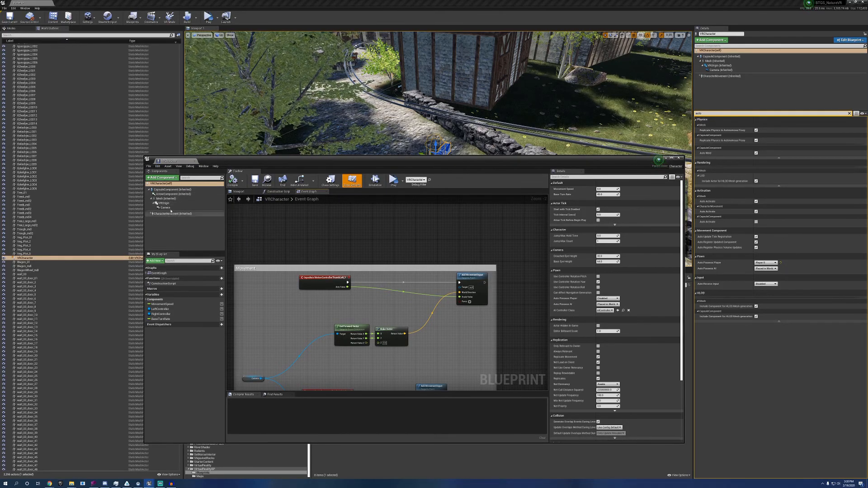
left_click(237, 191)
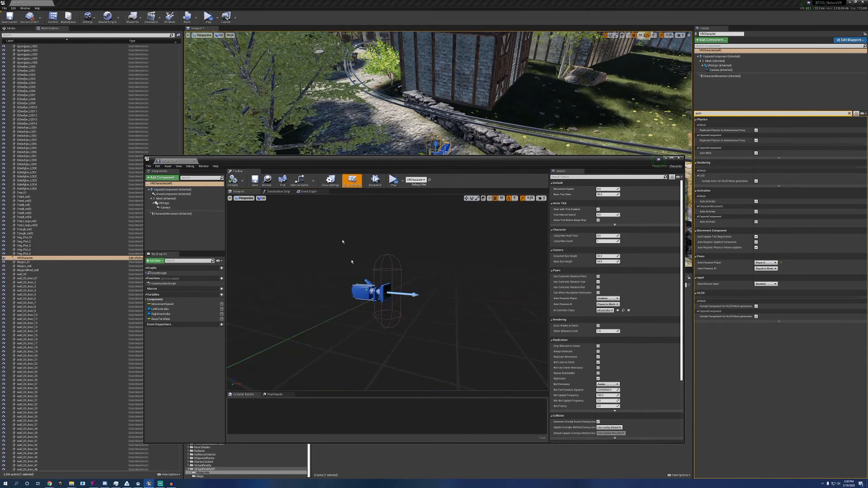
left_click(310, 193)
scroll(330, 307, "down", 1)
right_click_drag(330, 307, 383, 253)
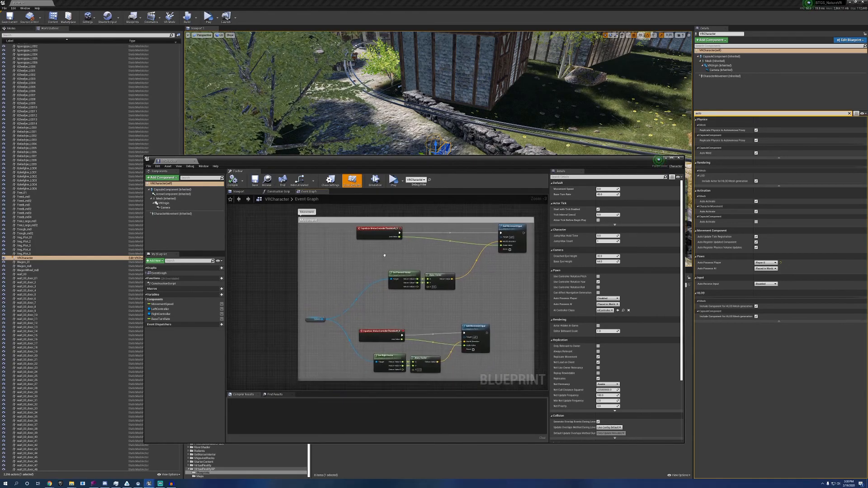
scroll(382, 252, "up", 3)
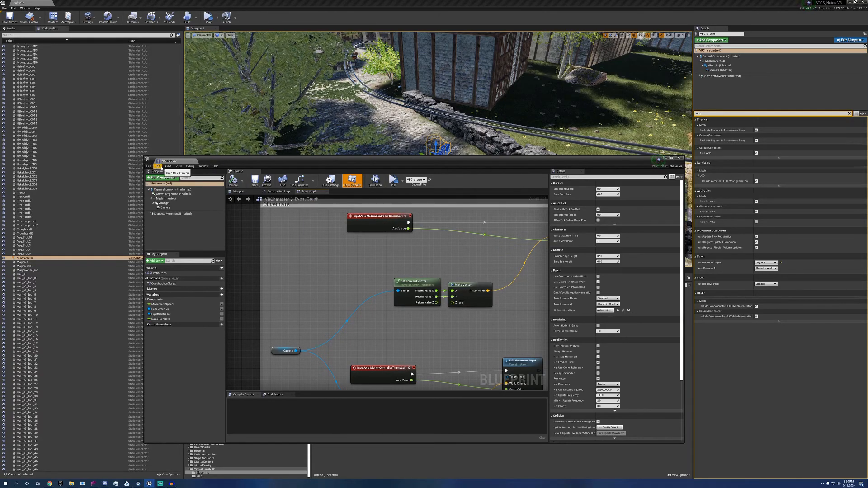
Step: Review the motion controller thumbstick axis mappings in the project's Input settings and close the settings
left_click(158, 166)
left_click(14, 8)
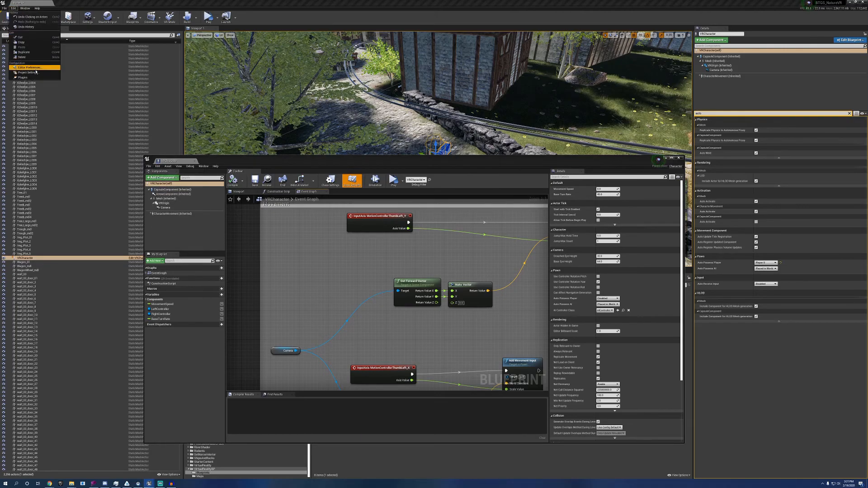
left_click(32, 70)
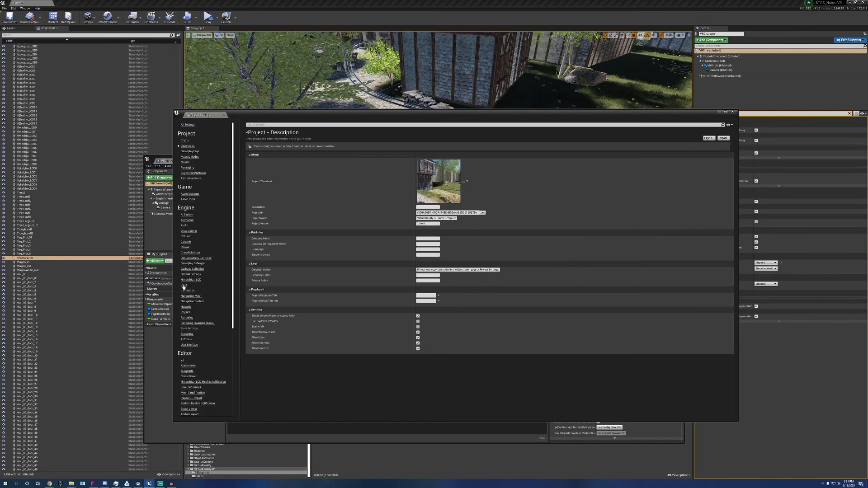
left_click(184, 286)
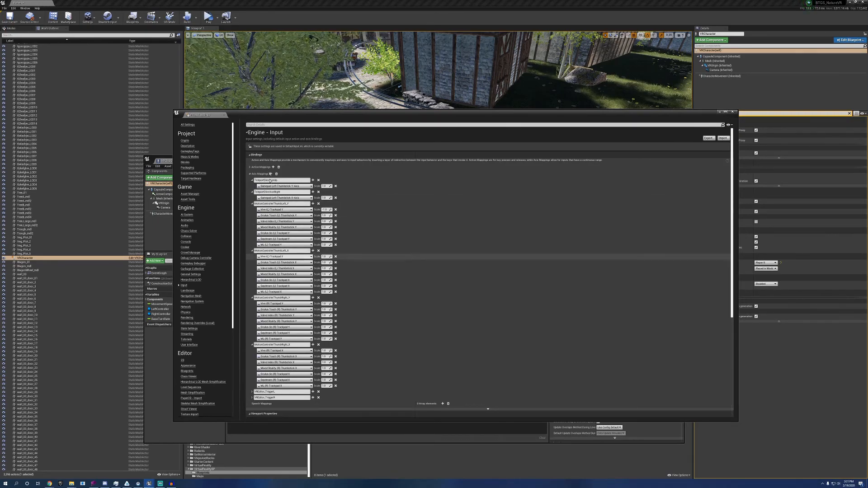
left_click(733, 112)
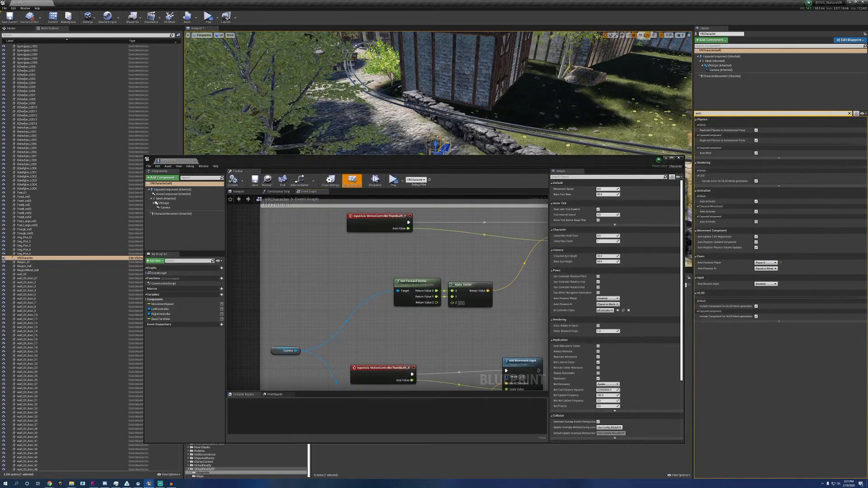
Step: Examine how the left thumbstick X and Y axis events and the camera's direction vectors drive Add Movement Input
right_click_drag(345, 225, 287, 239)
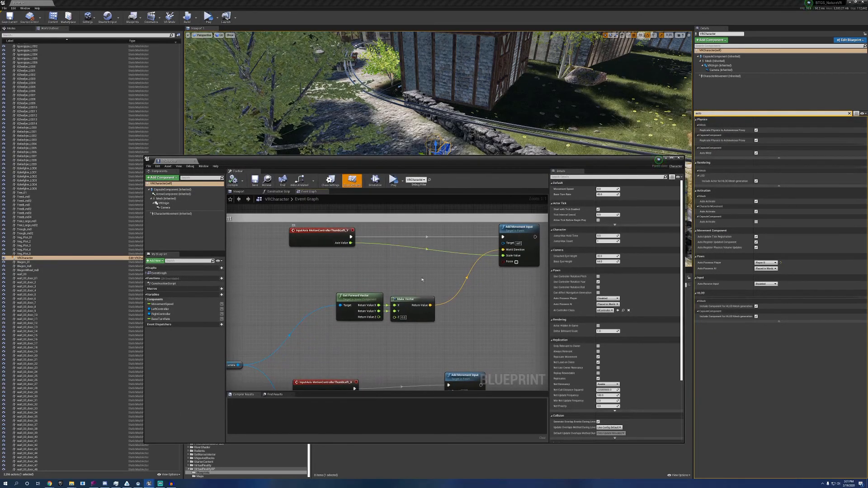
right_click_drag(419, 276, 381, 275)
right_click_drag(458, 310, 548, 239)
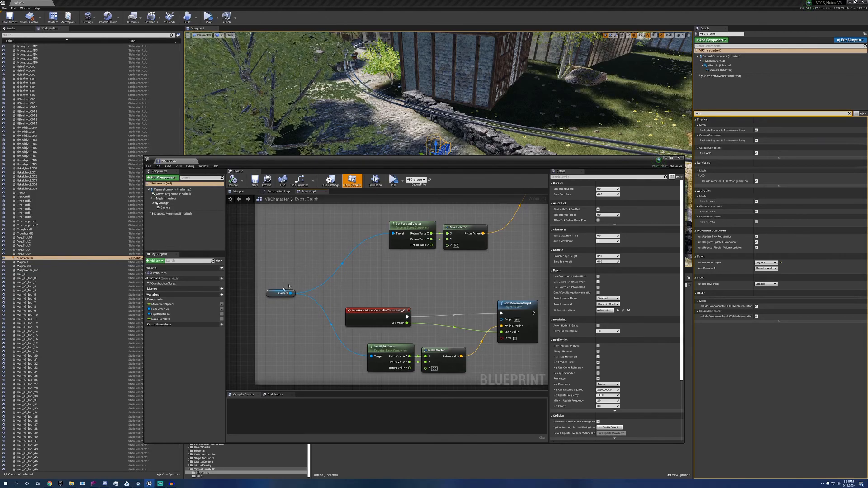
right_click_drag(416, 235, 336, 264)
right_click_drag(462, 259, 442, 322)
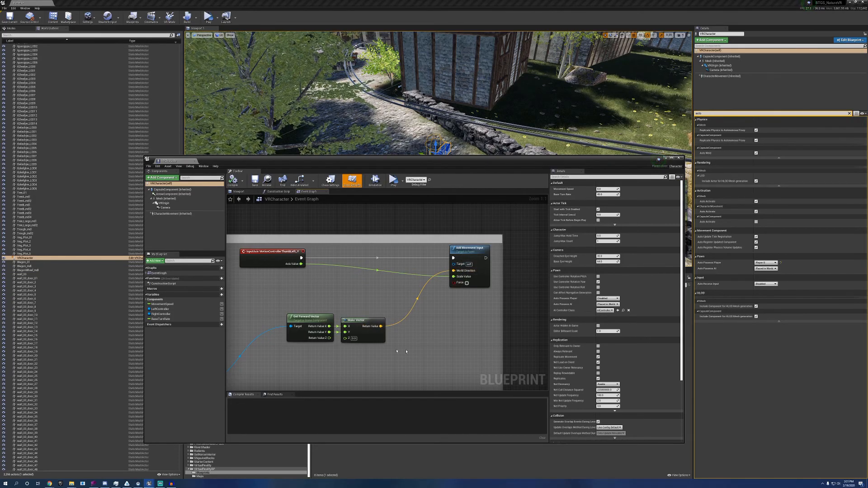
right_click_drag(331, 338, 478, 204)
right_click_drag(468, 287, 381, 281)
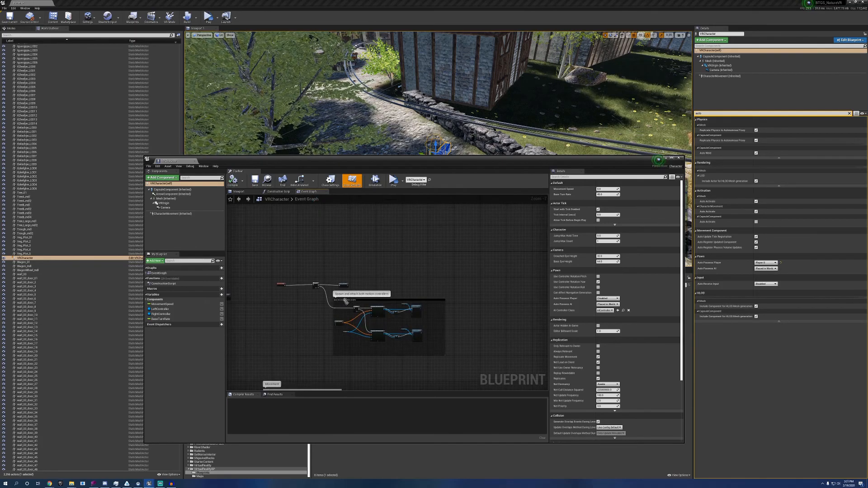
Step: Examine the VRCharacter's startup sequence, Set Tracking Origin node and the section that spawns and attaches both motion controllers
right_click_drag(344, 298, 406, 305)
scroll(405, 304, "up", 5)
right_click_drag(405, 335, 524, 273)
right_click_drag(447, 306, 296, 238)
right_click_drag(425, 289, 406, 387)
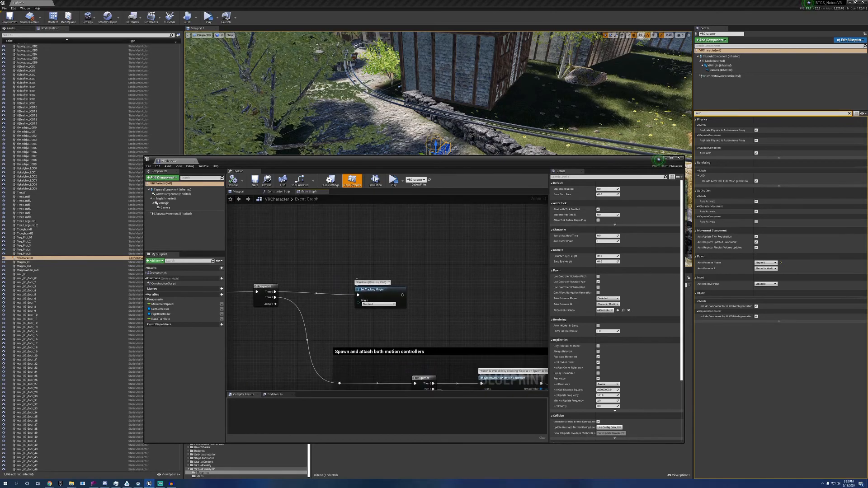
right_click_drag(379, 307, 331, 134)
right_click_drag(531, 278, 544, 324)
Step: Examine the right thumbstick turning nodes, including Base Turn Rate and Get World Delta Seconds, and the grab and release actions
scroll(394, 310, "down", 3)
right_click_drag(408, 315, 546, 341)
scroll(282, 271, "up", 3)
right_click_drag(282, 272, 361, 269)
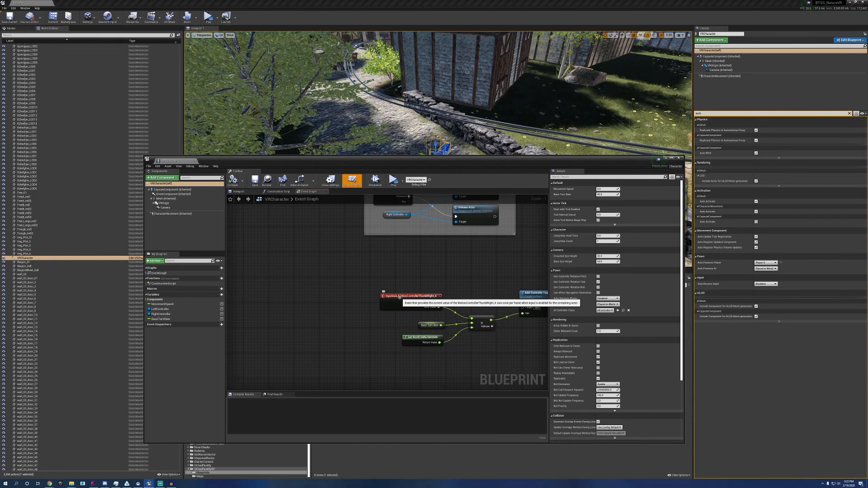
right_click_drag(420, 313, 369, 290)
left_click(378, 302)
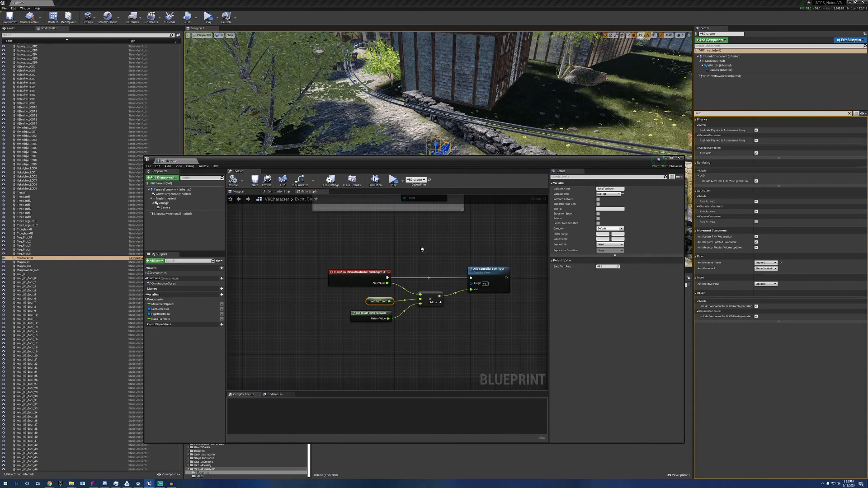
left_click(373, 315)
right_click_drag(471, 298, 499, 351)
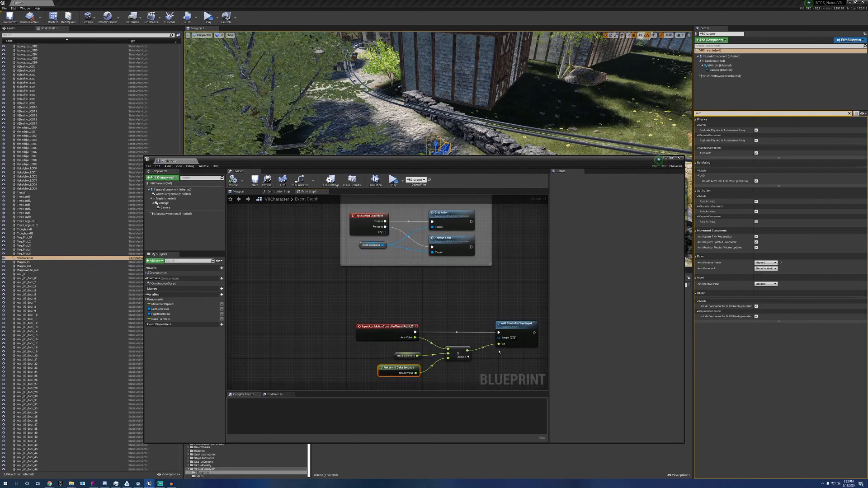
right_click_drag(455, 296, 439, 312)
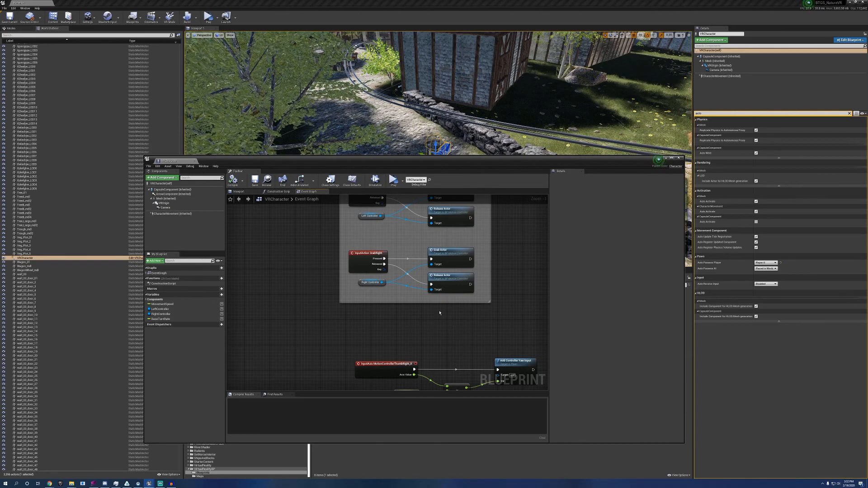
right_click_drag(365, 196, 383, 271)
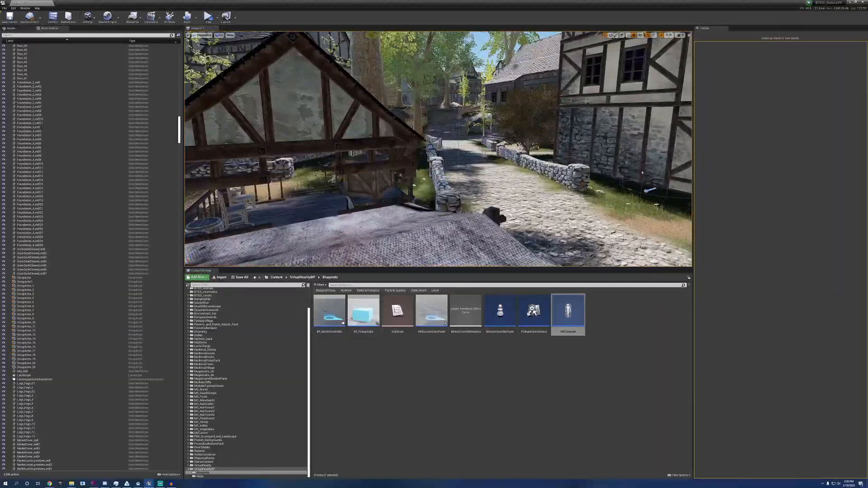
key("w")
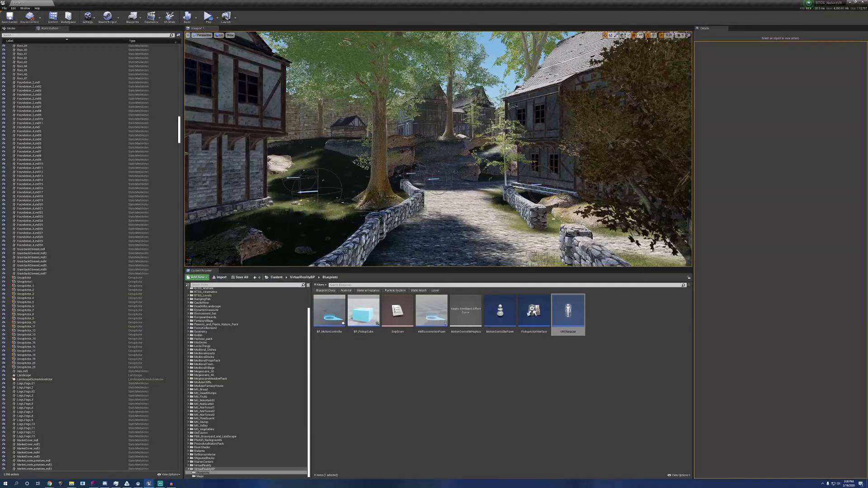
right_click_drag(439, 149, 488, 156)
key("w")
key("w")
key("w")
key("w")
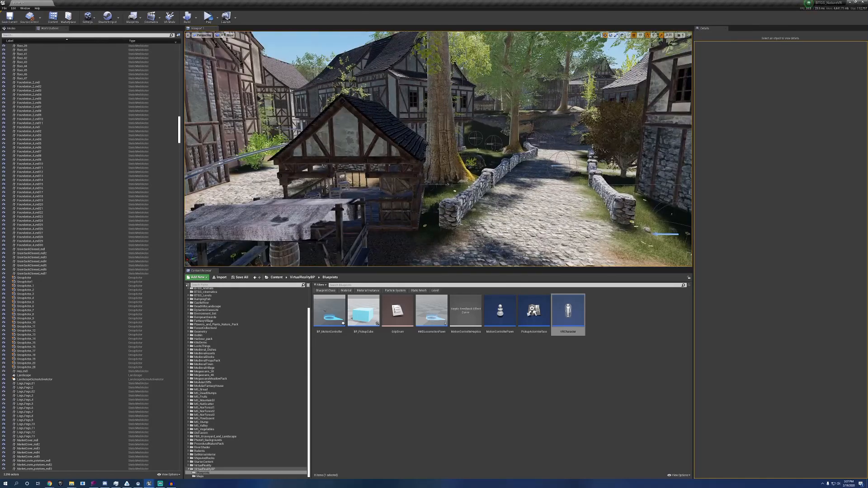